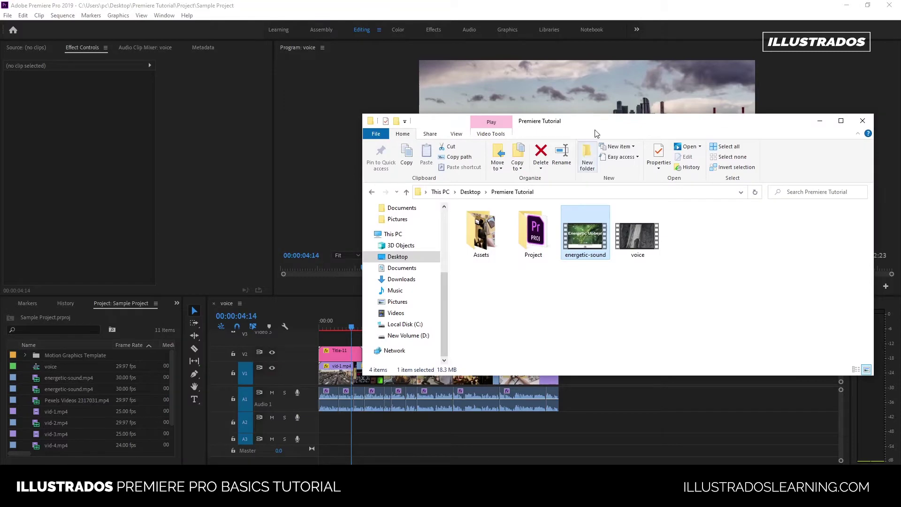
Step: Add the energetic-sound video from the Premiere Tutorial folder to the start of the sequence, with picture on V3 and sound on Audio 2
left_click_drag(615, 128, 632, 64)
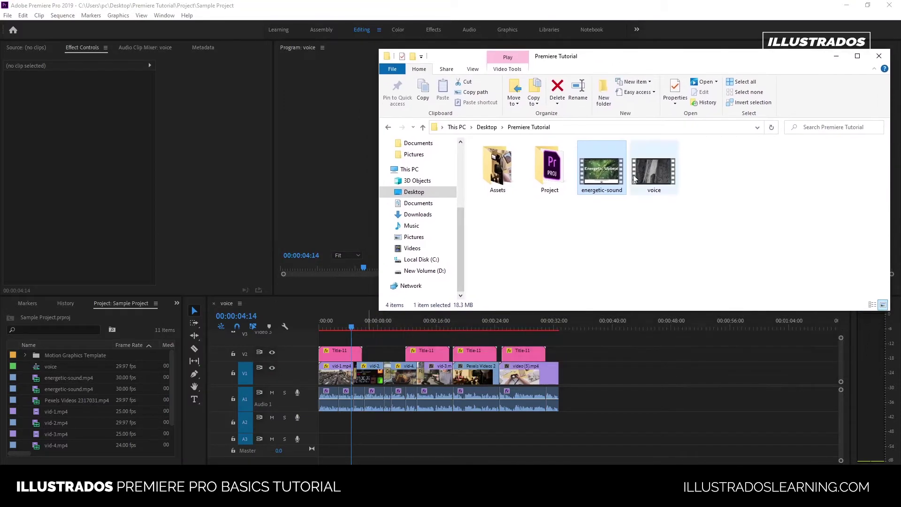
left_click_drag(602, 170, 341, 341)
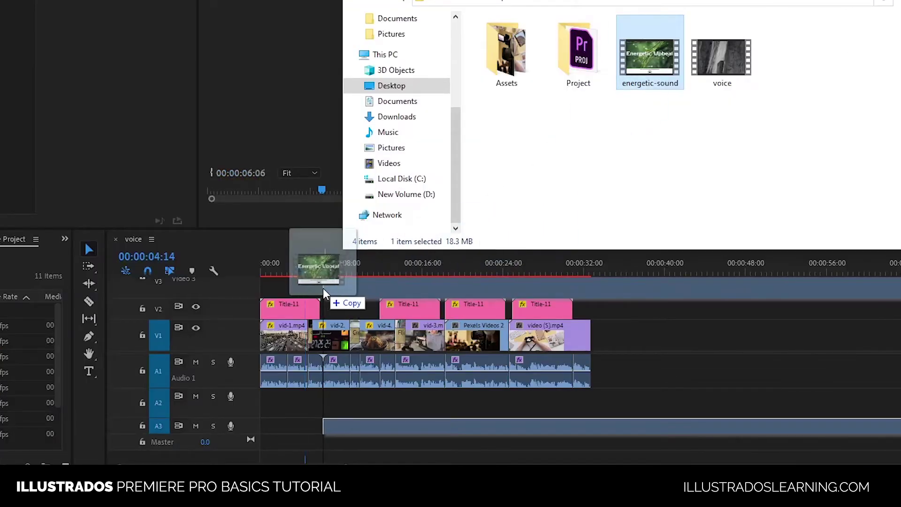
left_click_drag(291, 288, 259, 284)
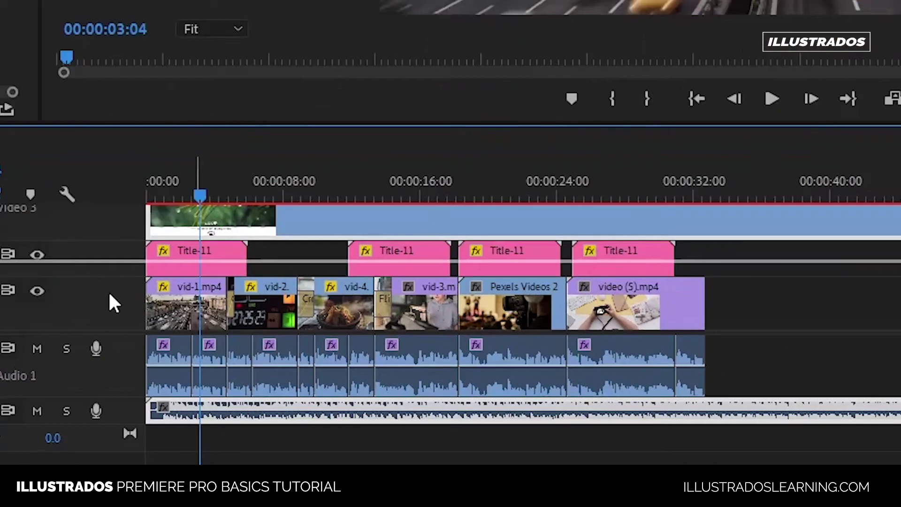
Step: Adjust the heights of the video tracks and enlarge the Audio 2 track so its waveform is readable
left_click_drag(304, 347, 310, 355)
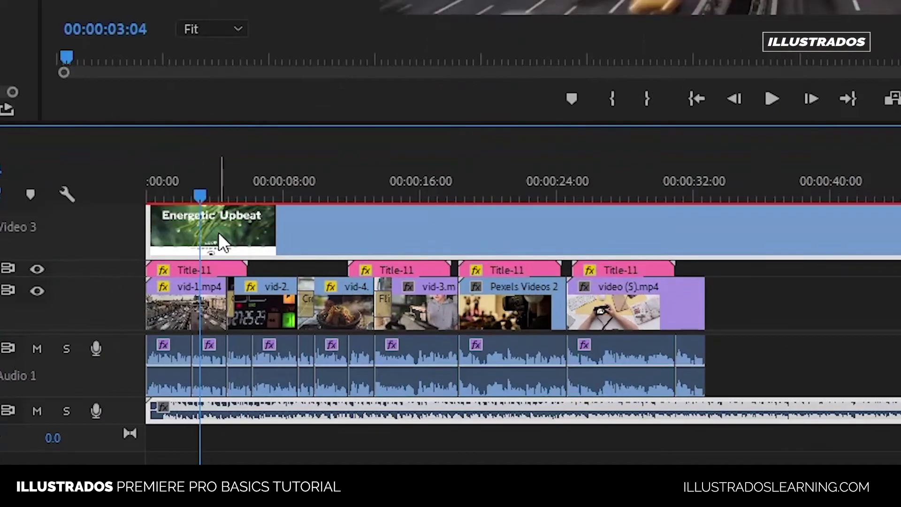
left_click_drag(126, 263, 124, 244)
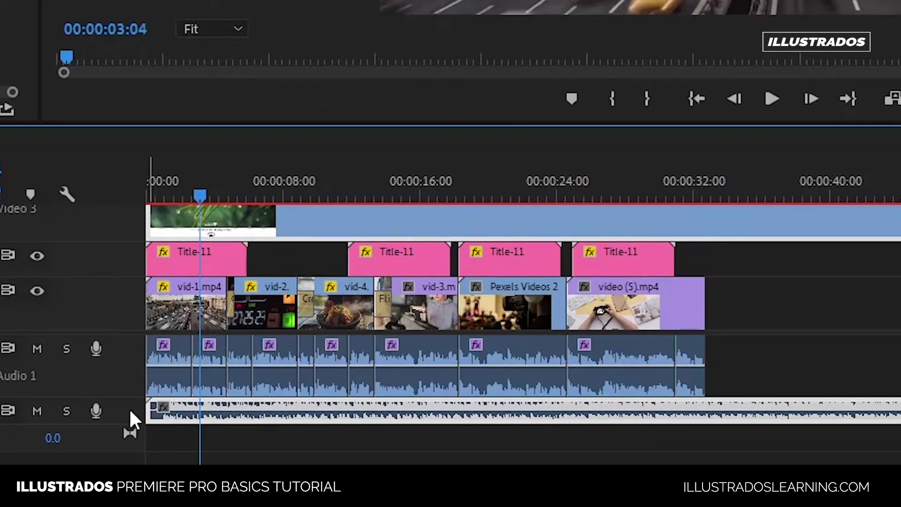
left_click_drag(108, 423, 108, 467)
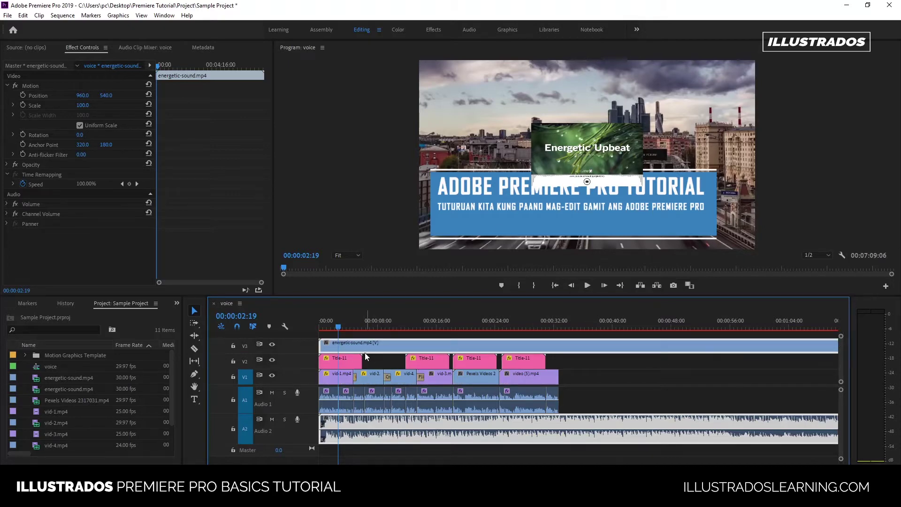
Step: Select the first video, title and voice clips on V1, V2 and A1 in turn
left_click(344, 378)
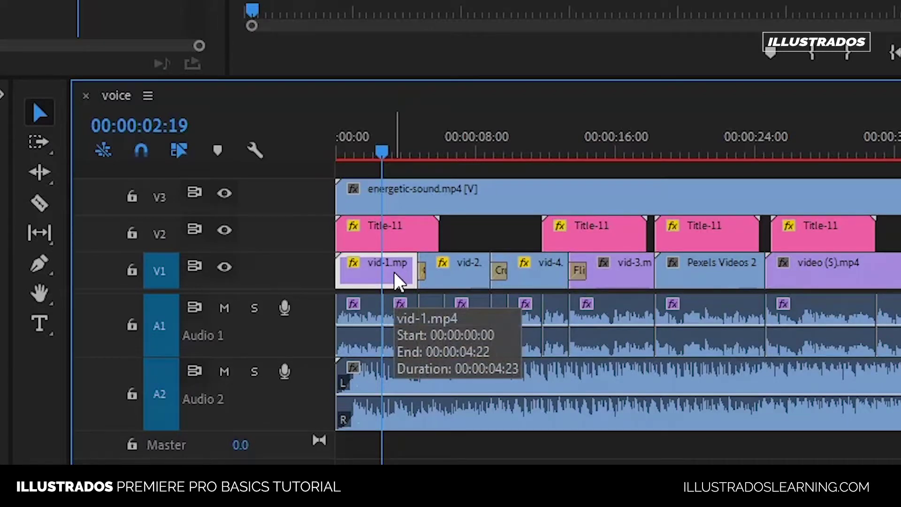
left_click(409, 235)
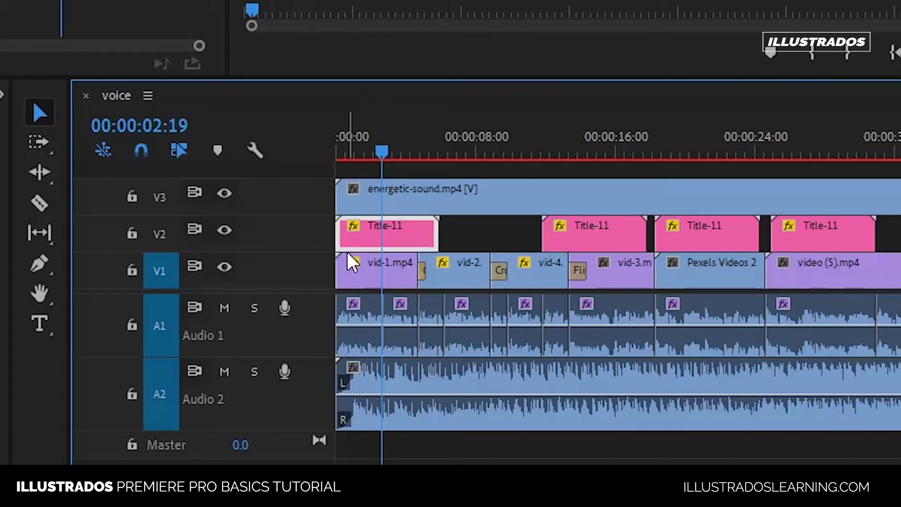
left_click(364, 265)
left_click(360, 305)
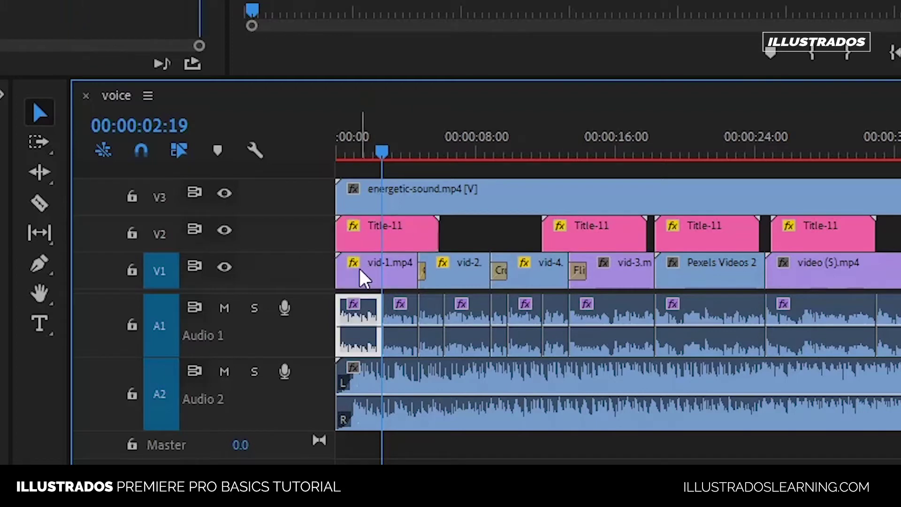
left_click(354, 223)
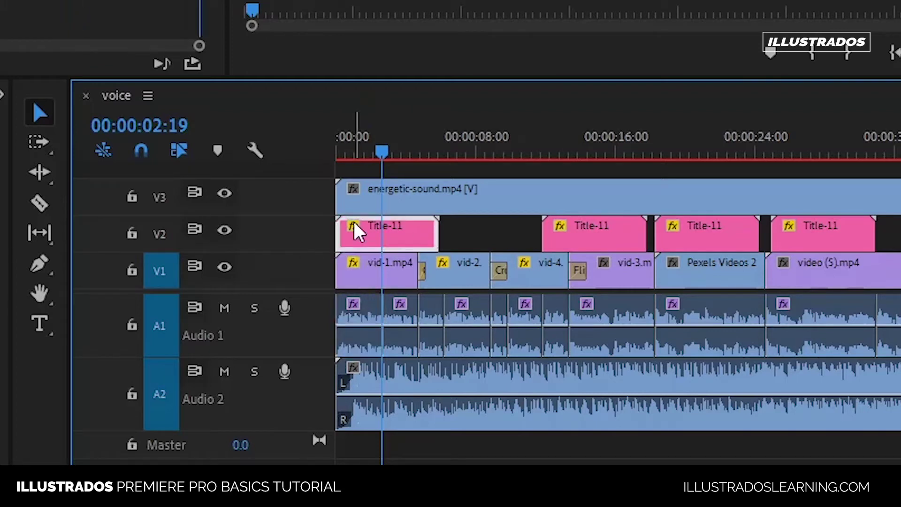
Step: Lock the tracks V2, V1 and A1 against changes
left_click(132, 231)
left_click(132, 269)
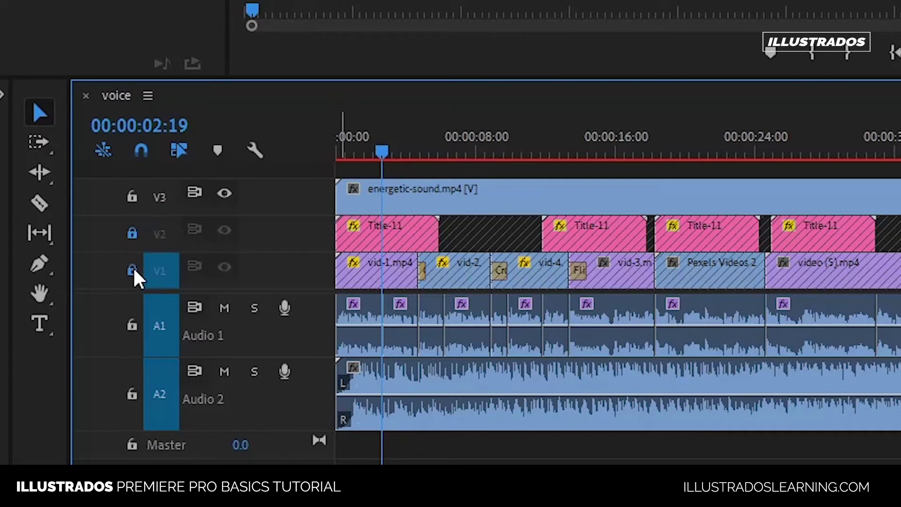
left_click(131, 324)
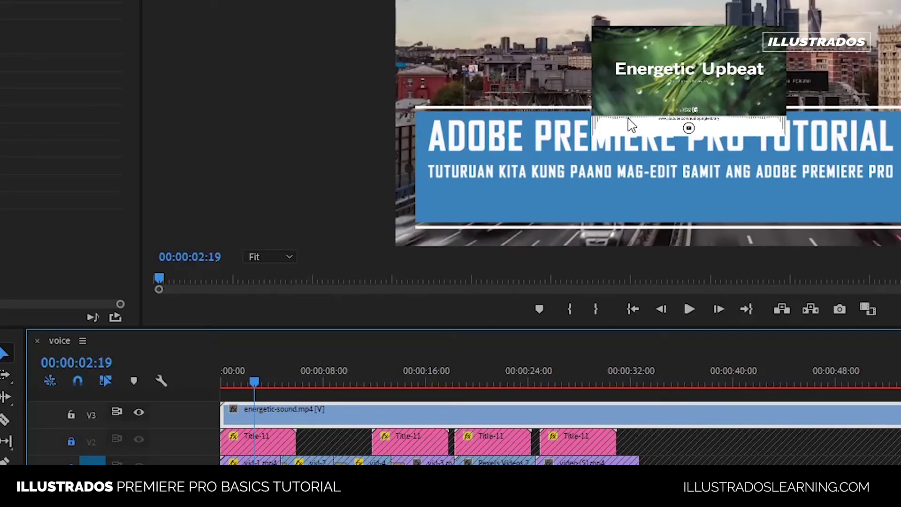
Step: Unlink the energetic-sound clip's audio from its video and delete the video part on V3
right_click(294, 413)
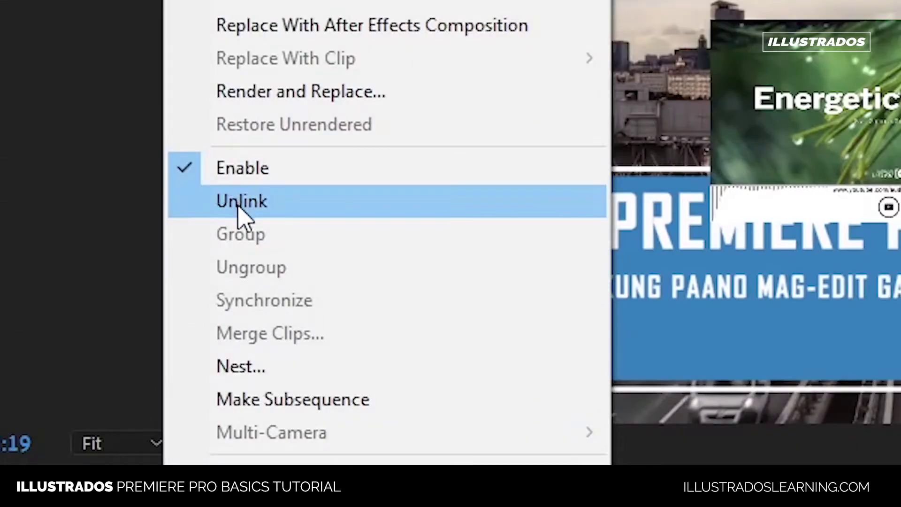
left_click(250, 210)
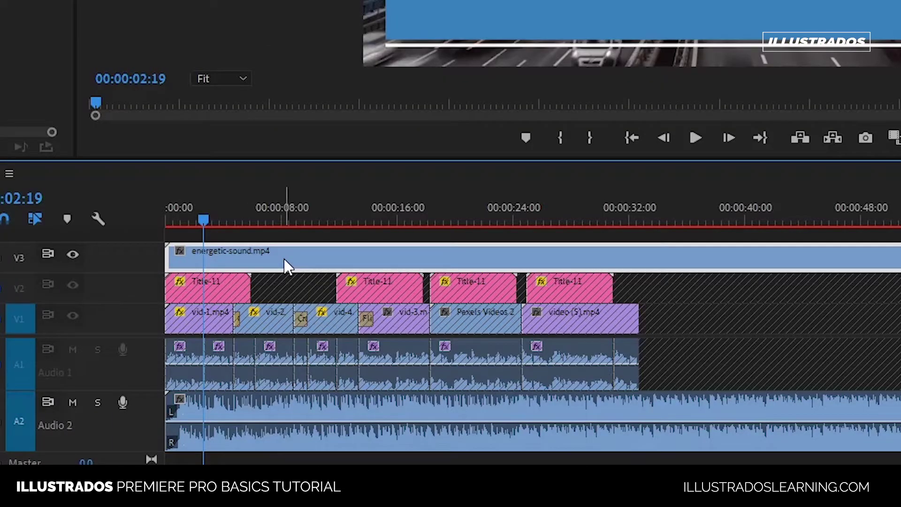
left_click(380, 427)
left_click(290, 267)
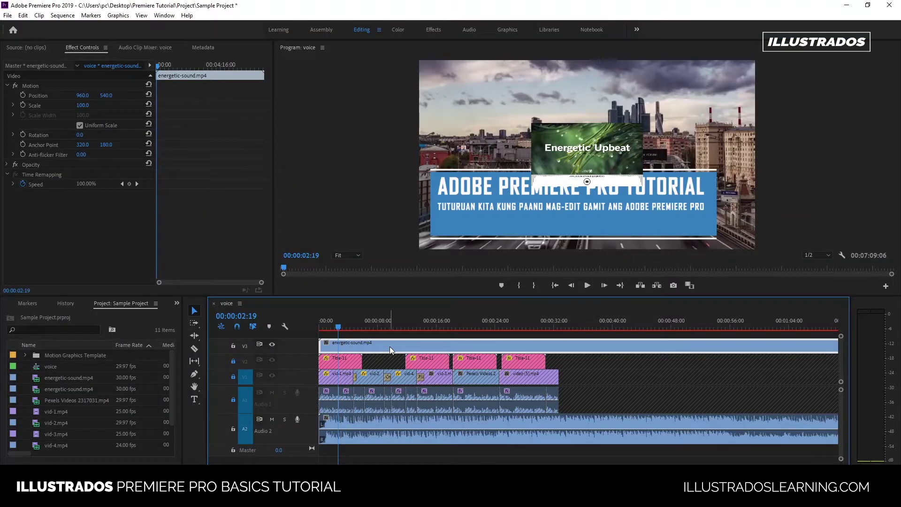
key("Delete")
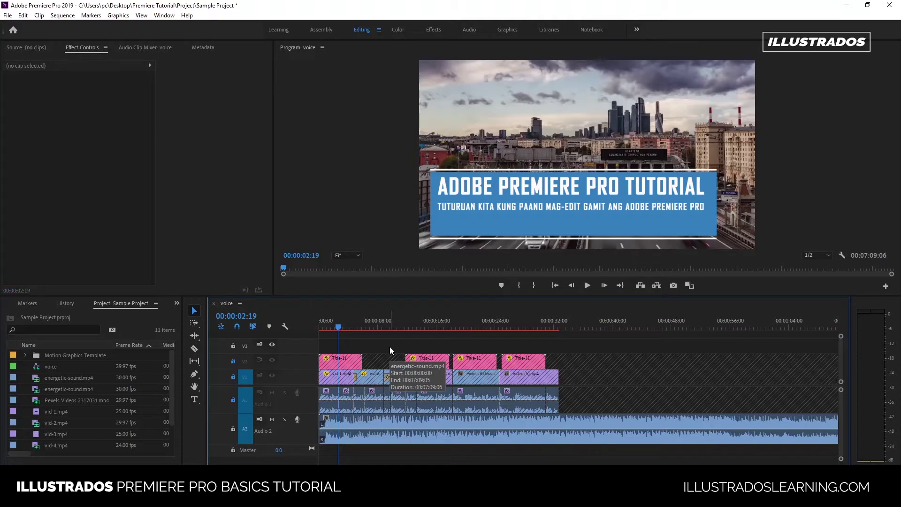
Step: Reduce the Audio 2 track height slightly and play the sequence from near its start to hear the music against the voice
left_click_drag(301, 449, 306, 440)
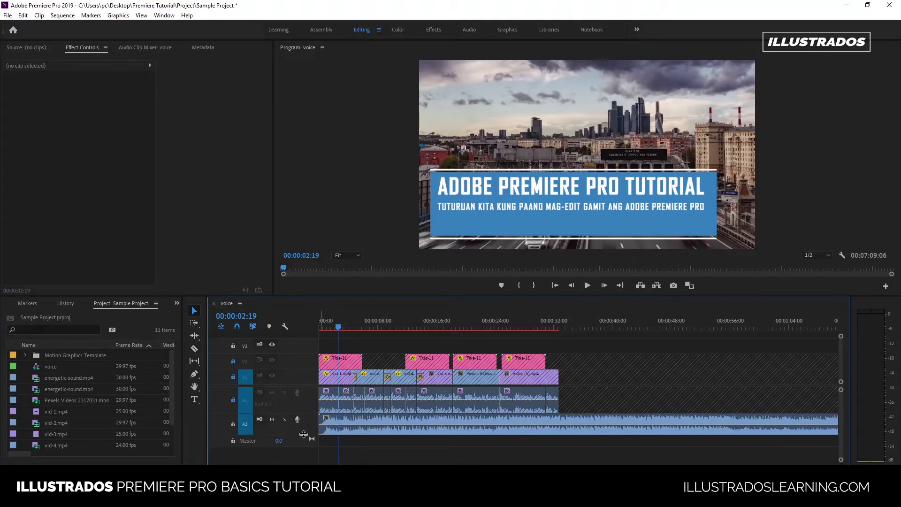
left_click(326, 326)
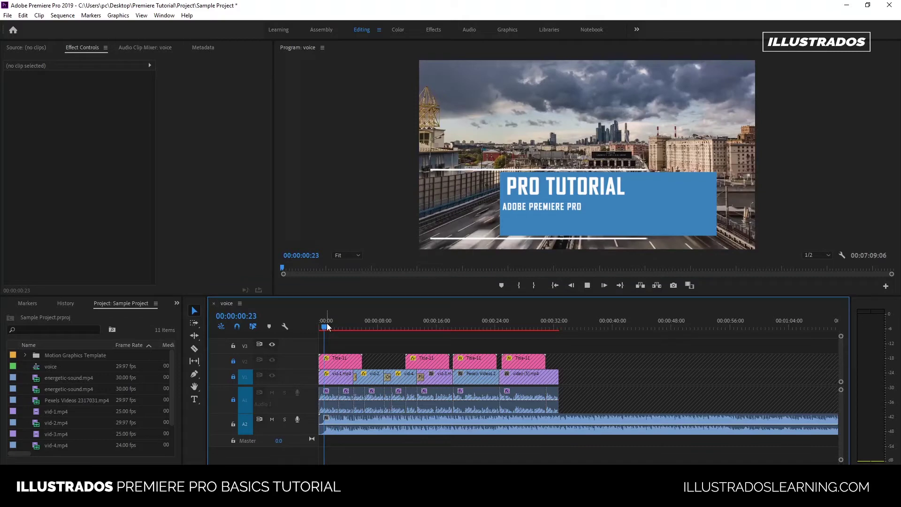
key("space")
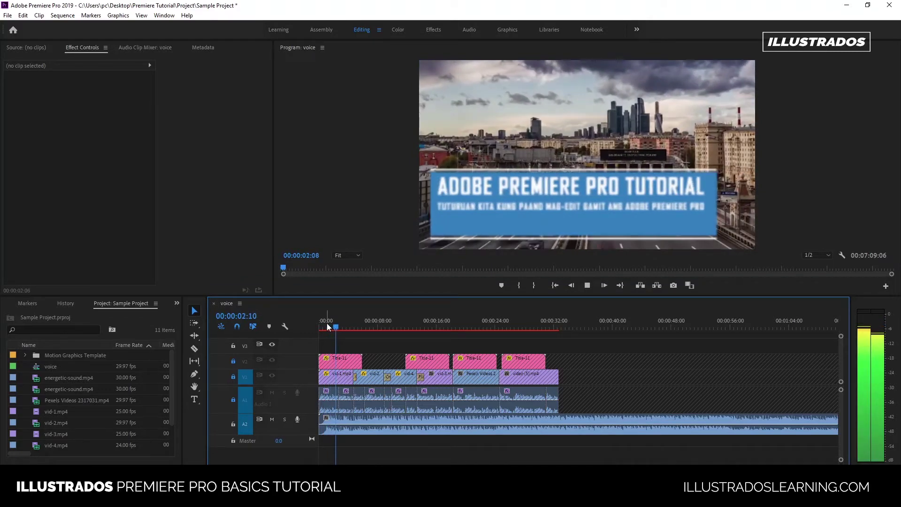
key("space")
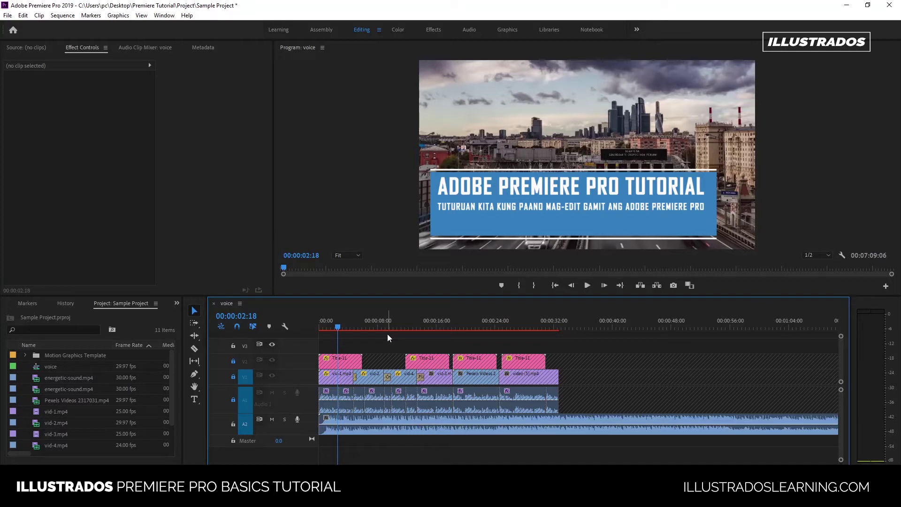
Step: Increase the height of the Audio 2 track to expose the music clip's volume line and keyframe controls
left_click_drag(304, 436, 304, 462)
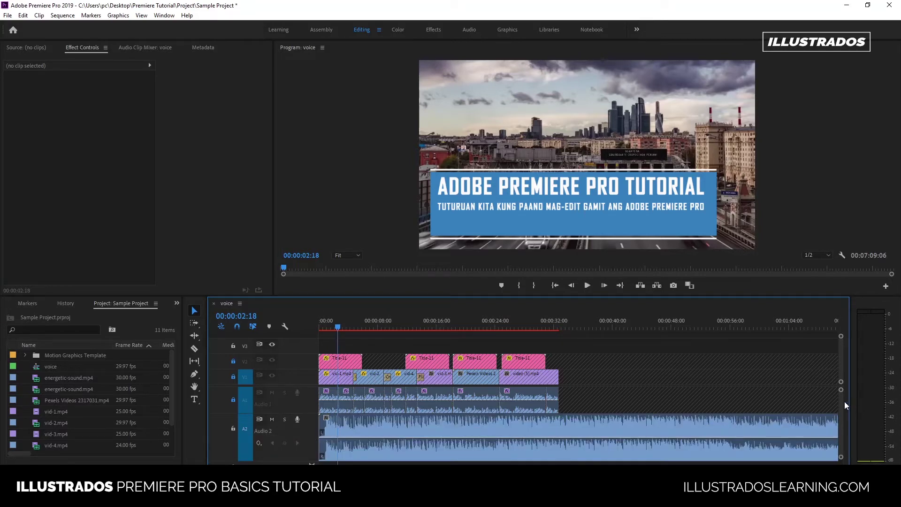
mouse_move(840, 392)
left_mouse_down()
mouse_move(840, 404)
mouse_move(840, 388)
left_mouse_up()
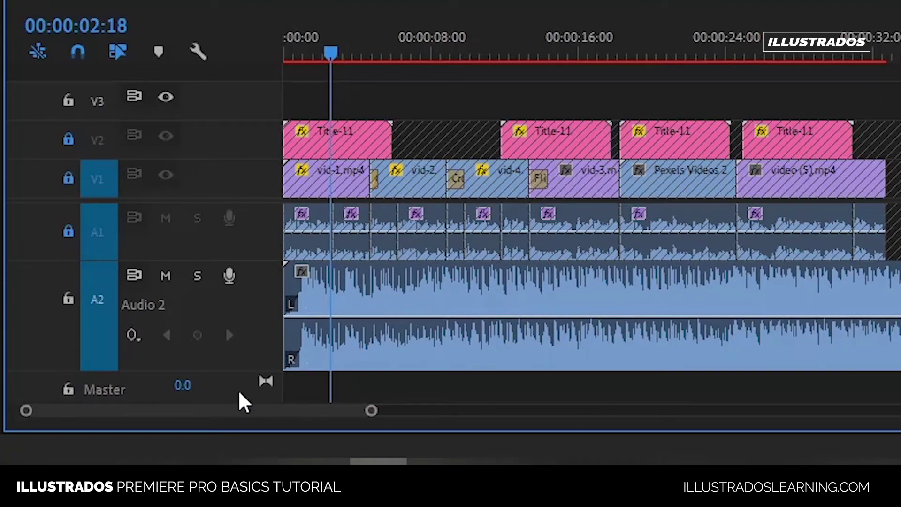
left_click_drag(232, 312, 229, 377)
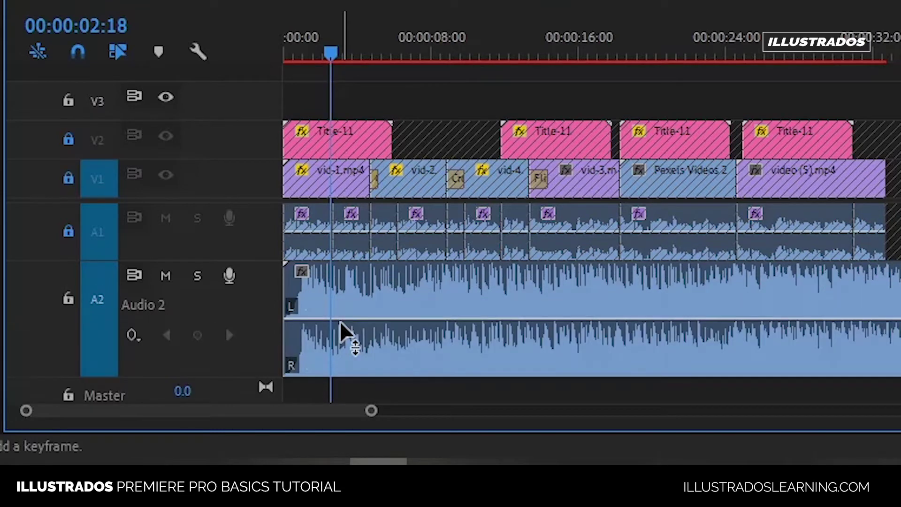
Step: Lower the volume of the energetic-sound clip on Audio 2 well below its original level
left_click(365, 339)
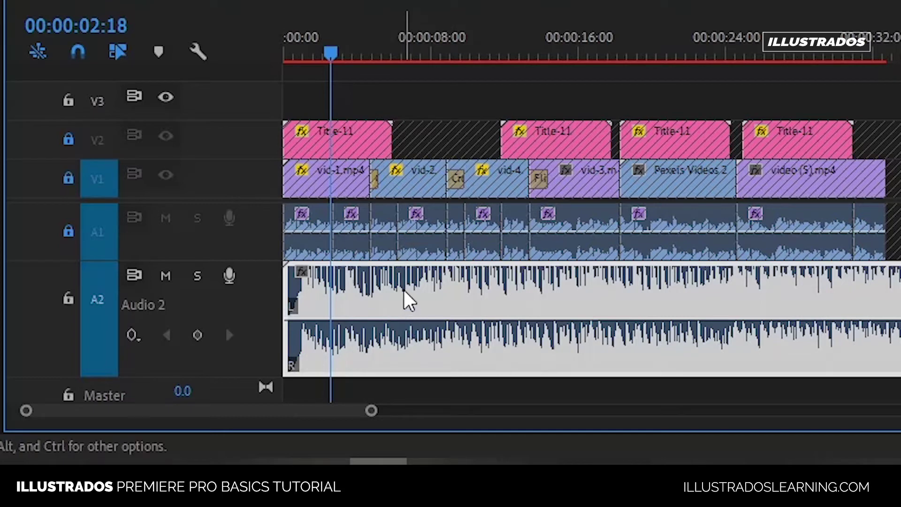
left_click_drag(383, 319, 382, 286)
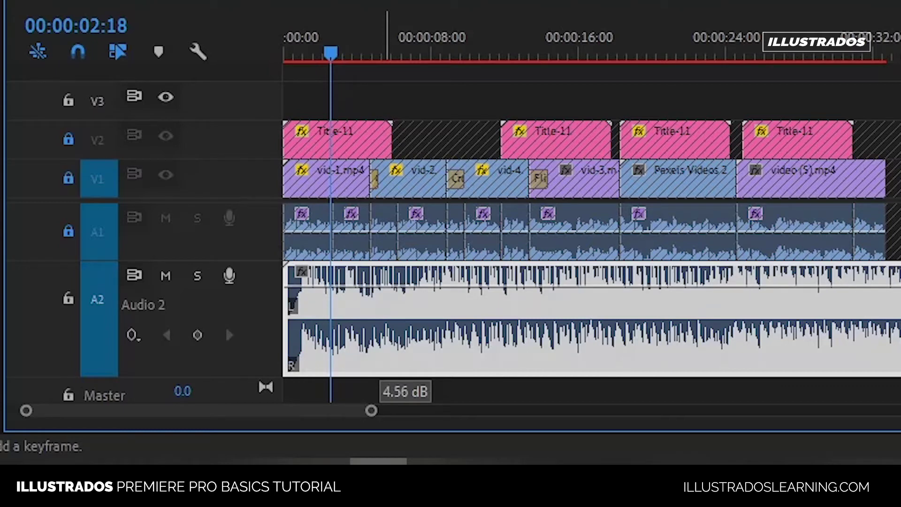
left_click_drag(382, 286, 382, 359)
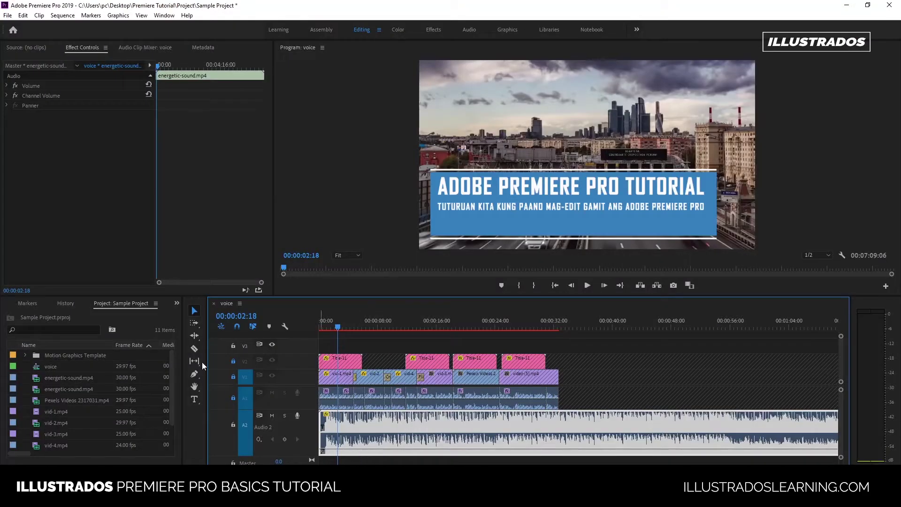
Step: Play the sequence from 00:00:00:19 to check the music level against the voice
left_click_drag(337, 329, 323, 330)
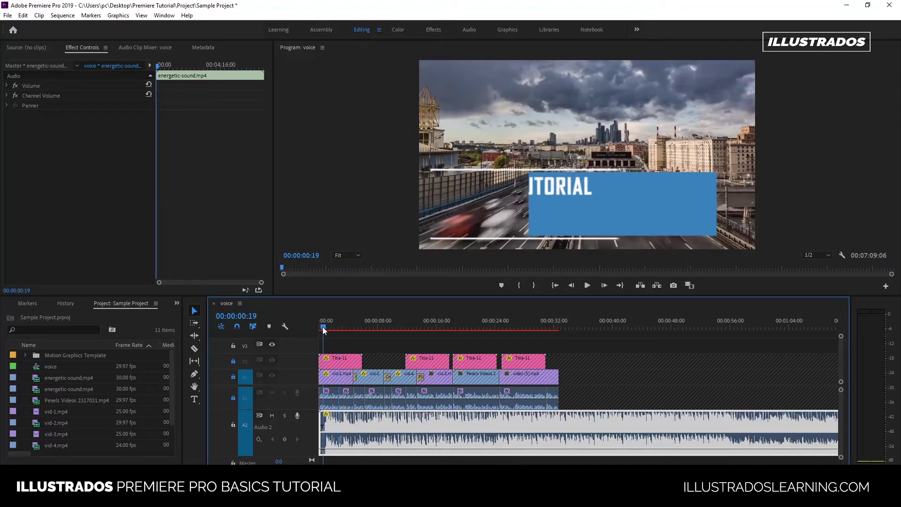
key("space")
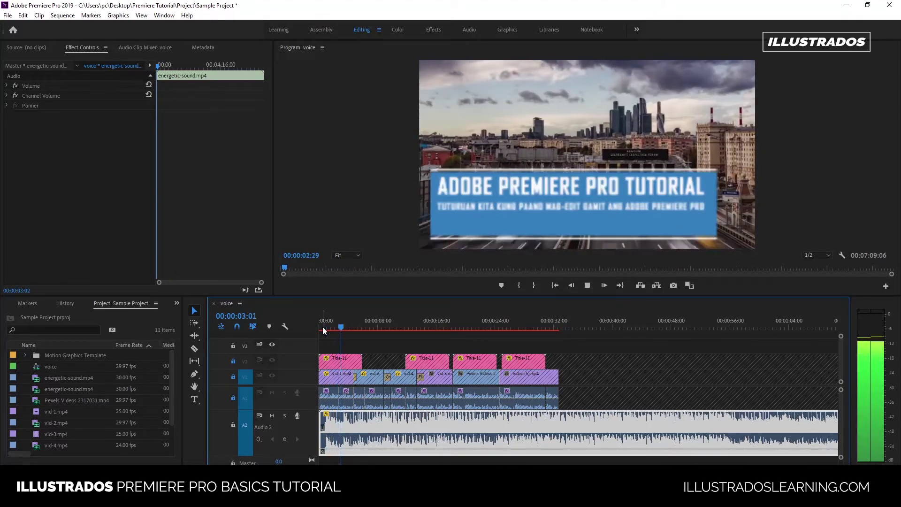
key("space")
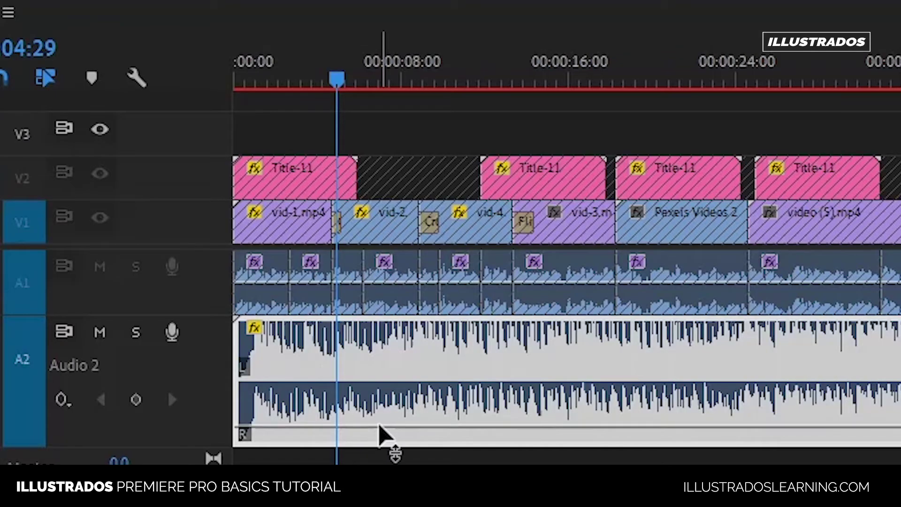
Step: Lower the music clip's volume slightly further and play the sequence from 00:00:00:00 to check the balance
left_click_drag(387, 427, 388, 430)
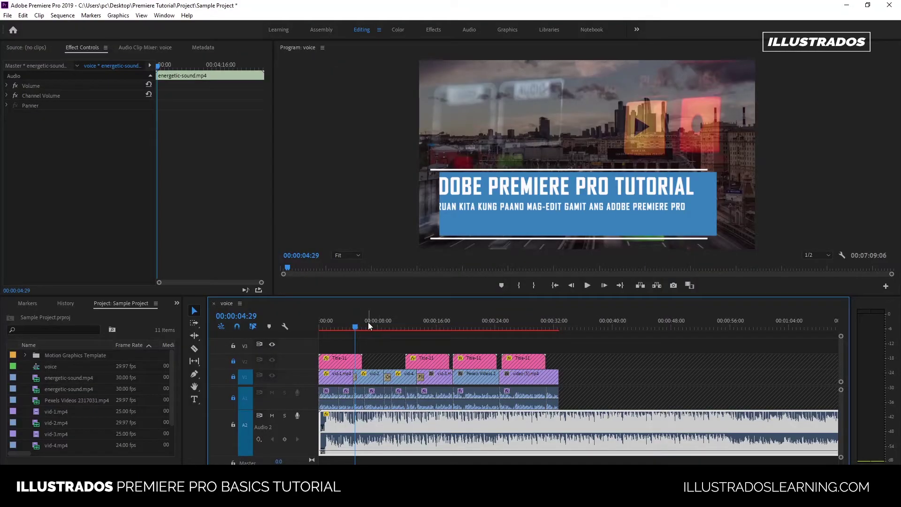
left_click_drag(352, 326, 341, 329)
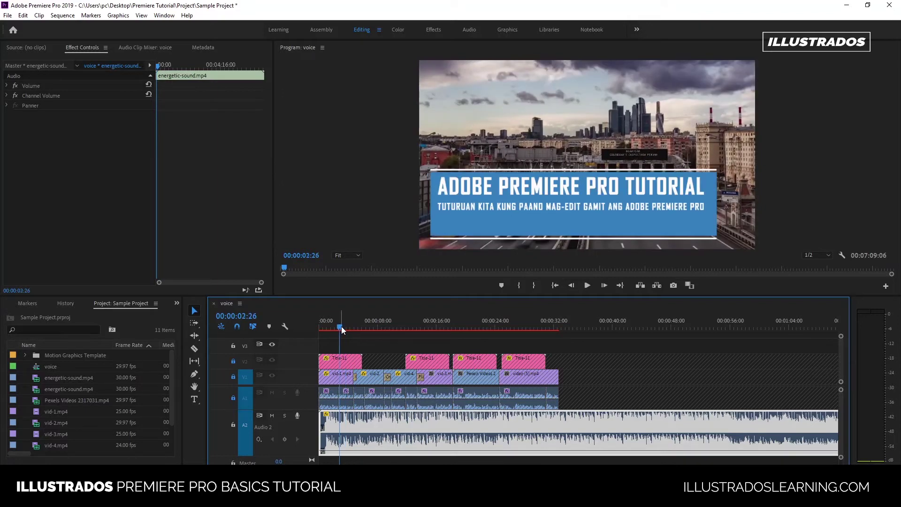
key("=")
left_click_drag(398, 330, 310, 328)
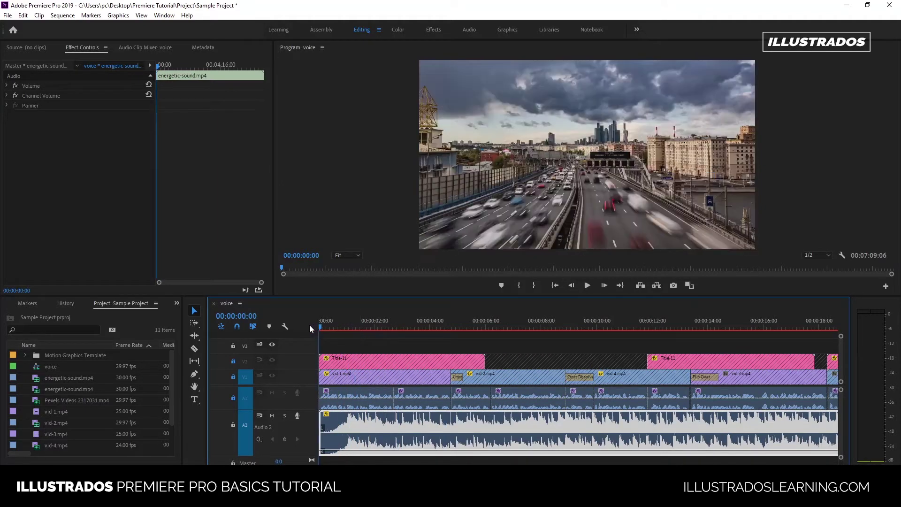
key("space")
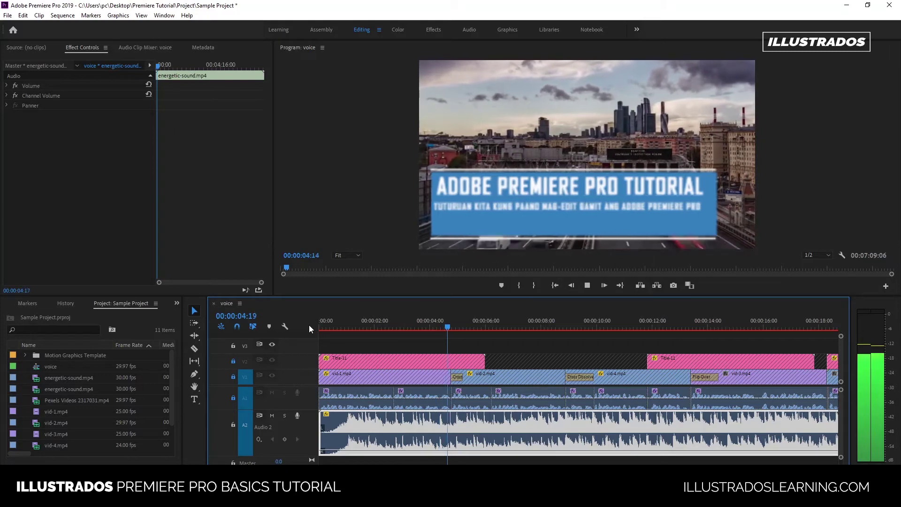
key("space")
Step: Move the playhead to 00:00:26:12, within the last title and the video (5) clip
key("minus")
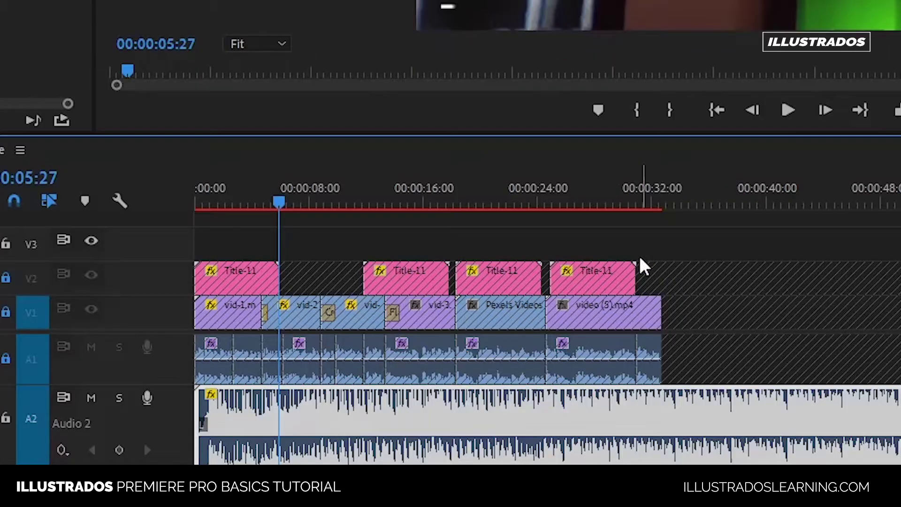
left_click_drag(605, 207, 565, 206)
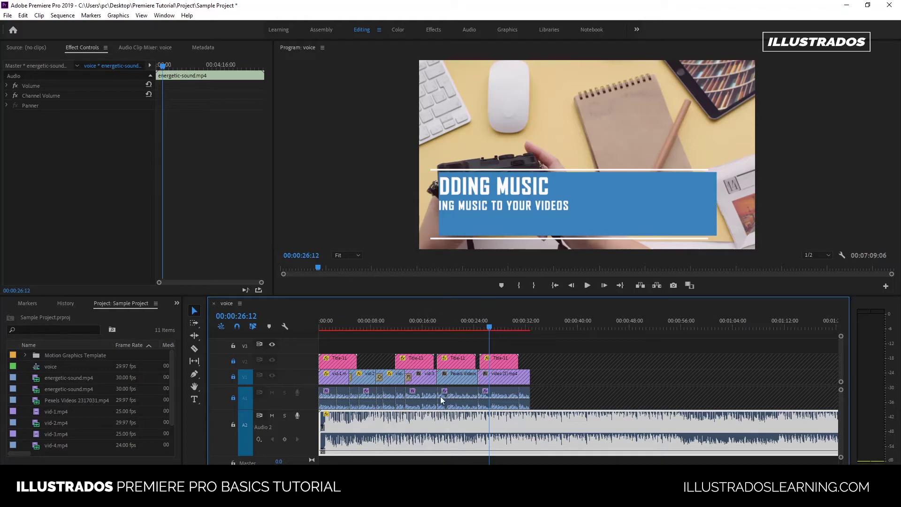
Step: Save the project and move the playhead to 00:00:32:14, at the end of the last video clip
left_click_drag(511, 327, 500, 328)
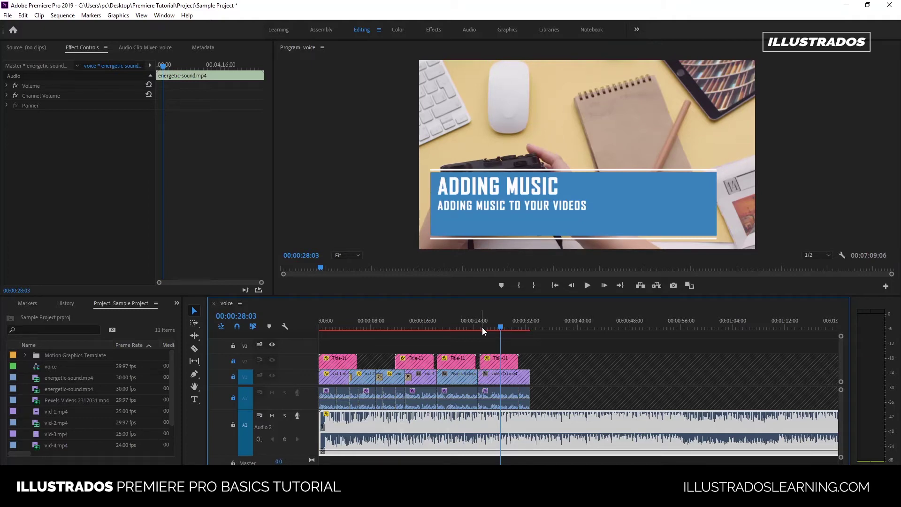
key("ctrl+s")
left_click_drag(321, 471, 310, 470)
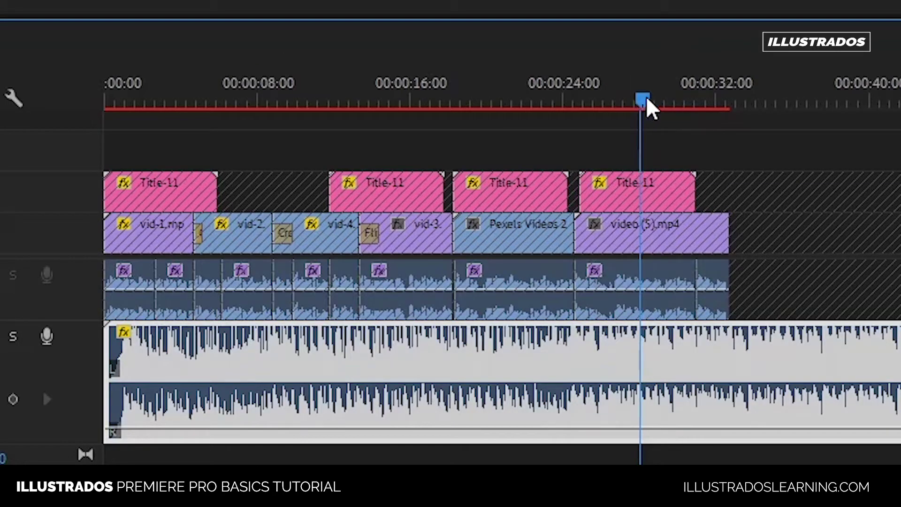
left_click_drag(522, 328, 548, 329)
left_click_drag(716, 102, 726, 102)
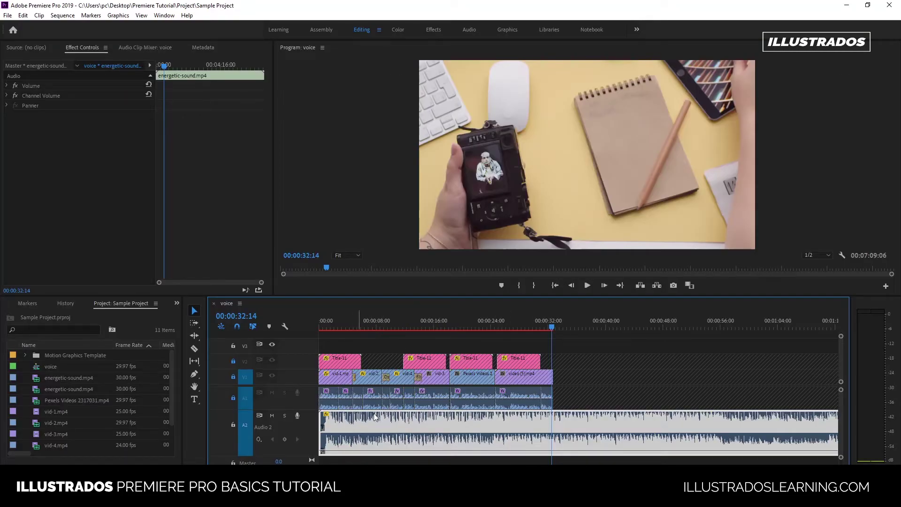
Step: Mark the sequence's In point at 00:00:00:00 and its Out point at 00:00:30:25, where the last title ends
left_click_drag(458, 329, 320, 327)
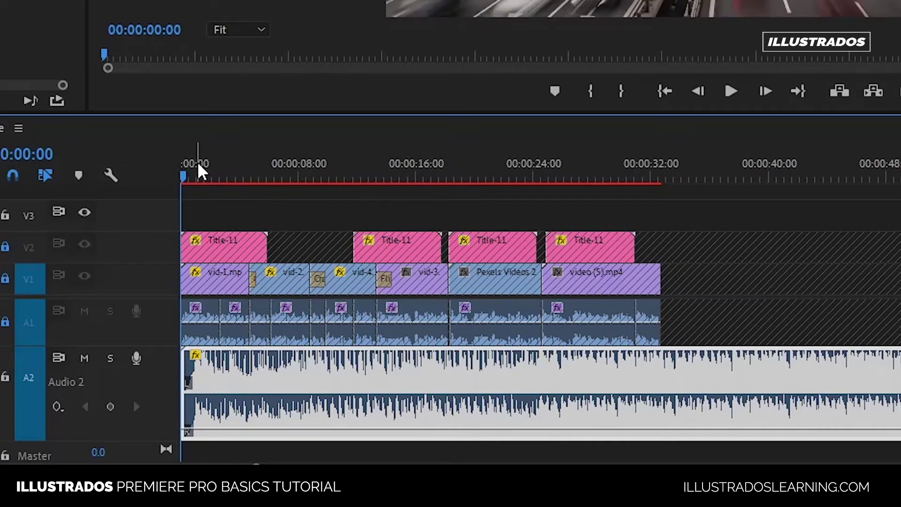
key("i")
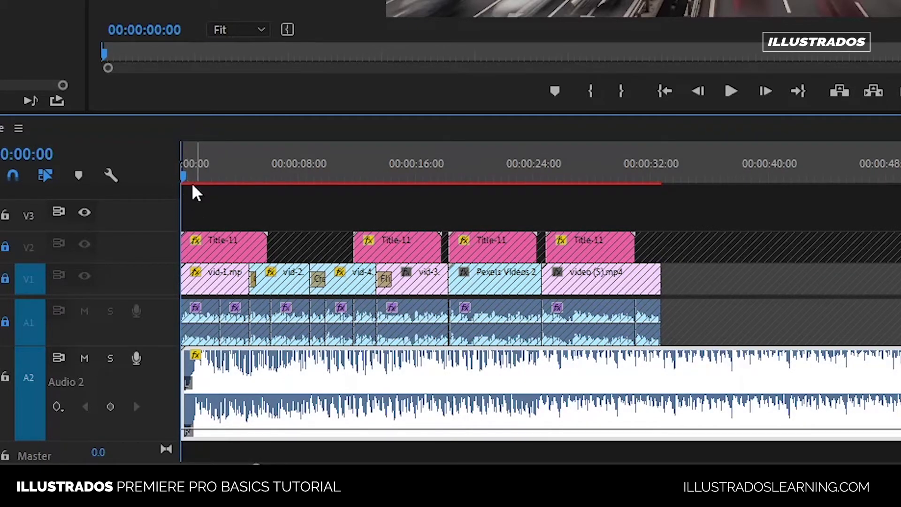
left_click(629, 176)
left_click_drag(633, 172, 641, 176)
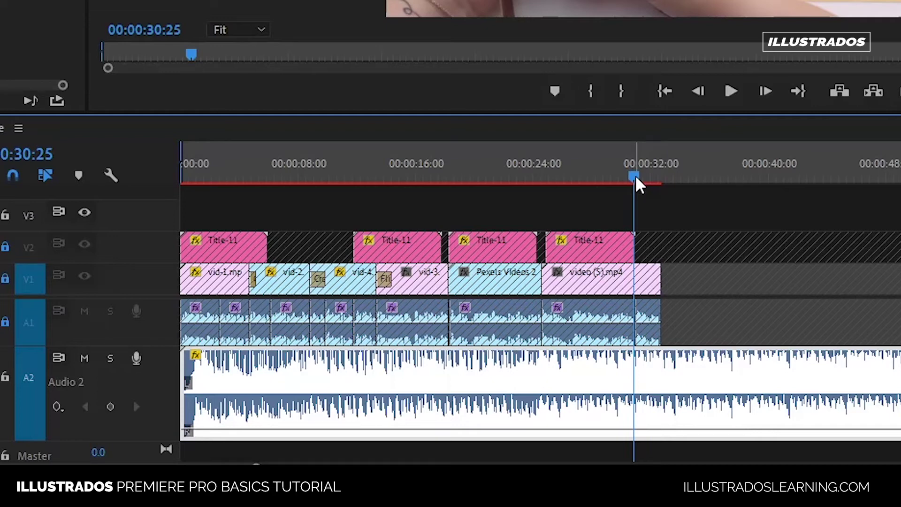
key("o")
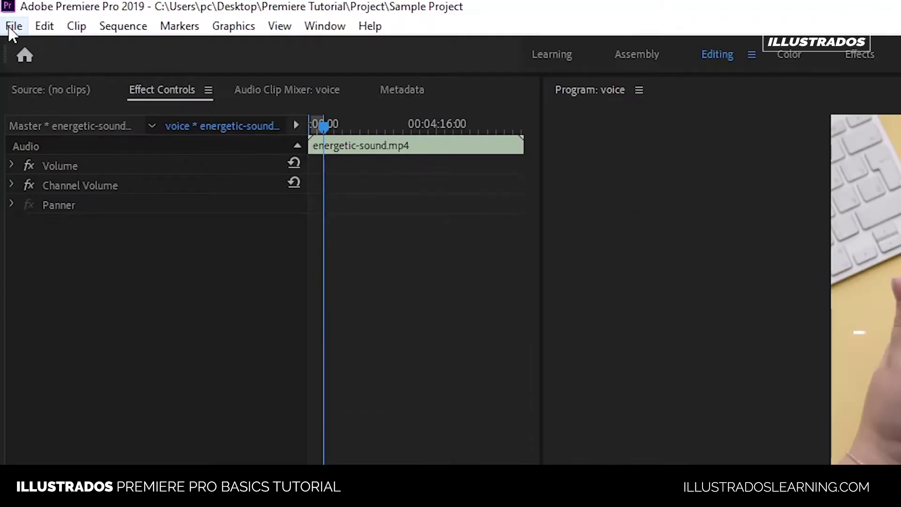
Step: Open the media export settings for the sequence and use the H.264 format with the Match Source - High bitrate preset
left_click(13, 26)
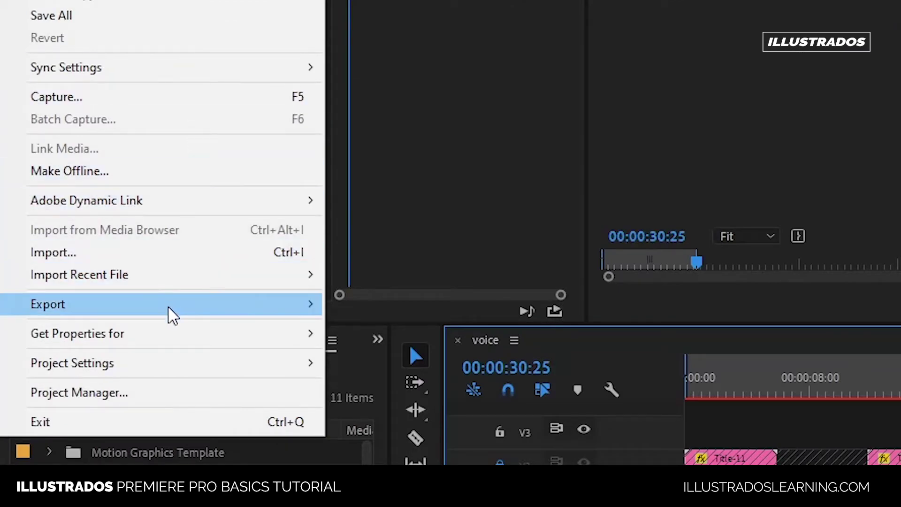
mouse_move(167, 309)
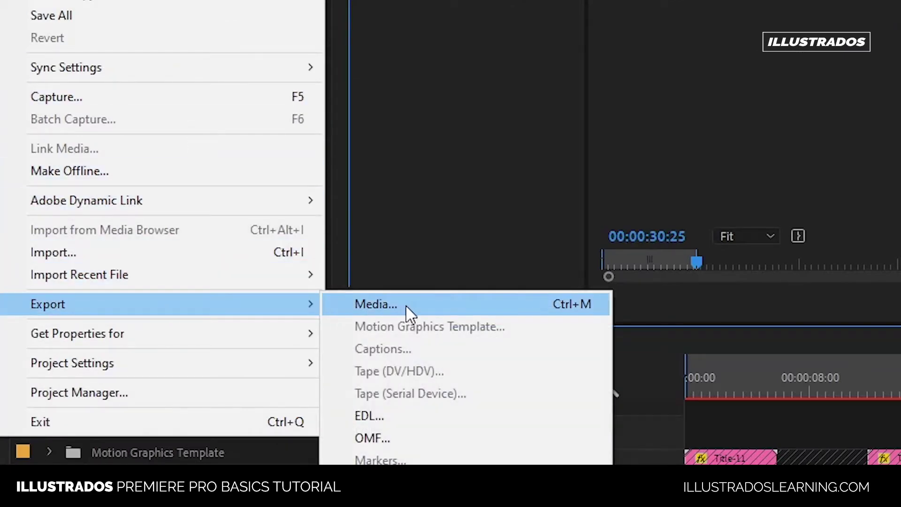
left_click(405, 305)
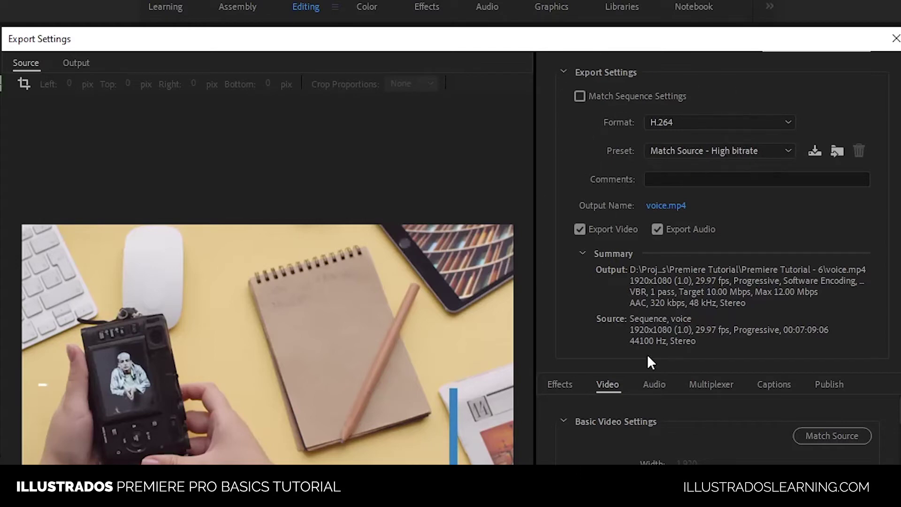
left_click(653, 125)
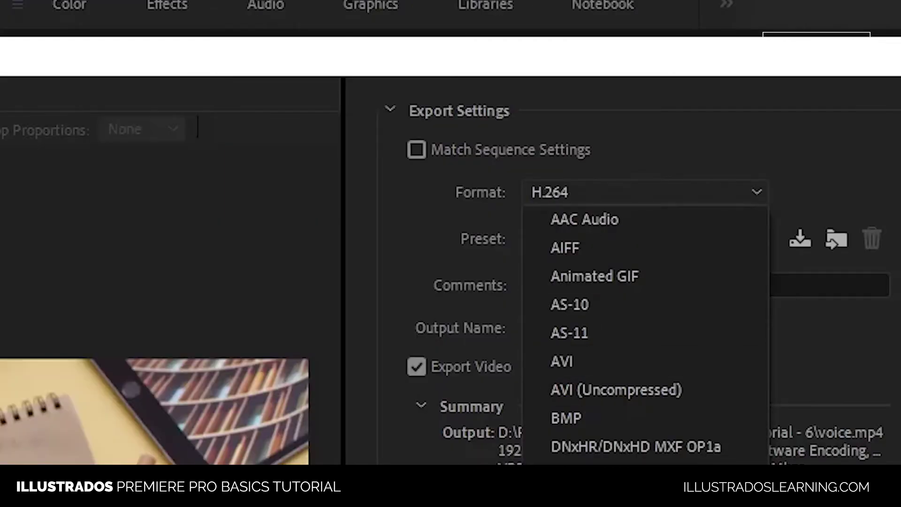
left_click(404, 257)
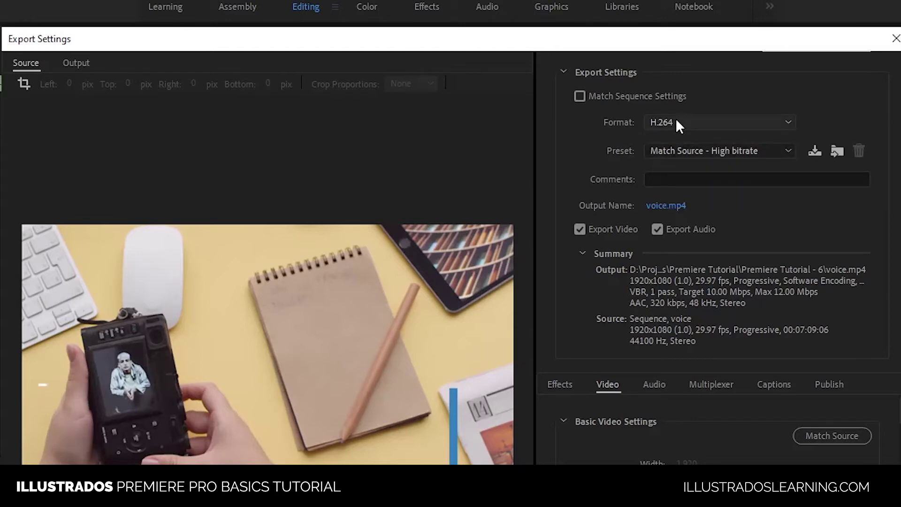
left_click(680, 153)
left_click(626, 170)
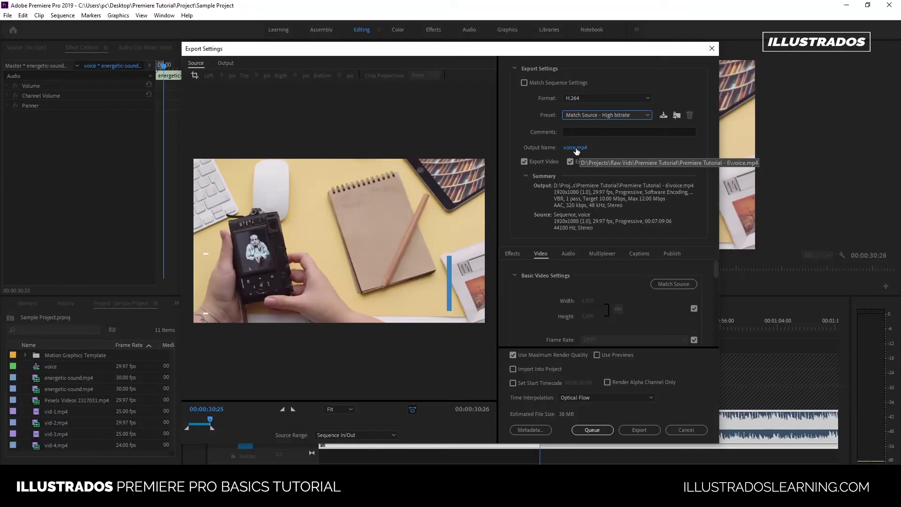
Step: Browse the export's output location to the Premiere Tutorial folder on the Desktop
left_click(576, 148)
scroll(229, 139, "up", 5)
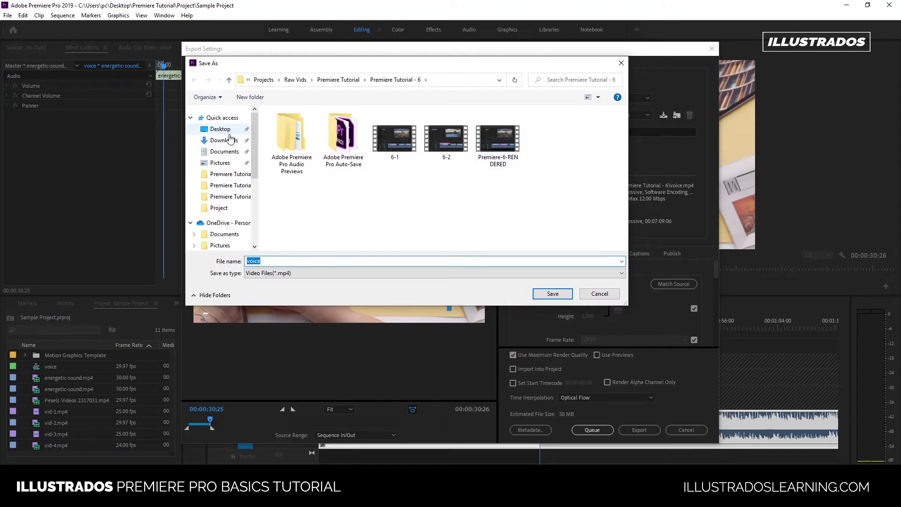
left_click(221, 129)
double_click(334, 134)
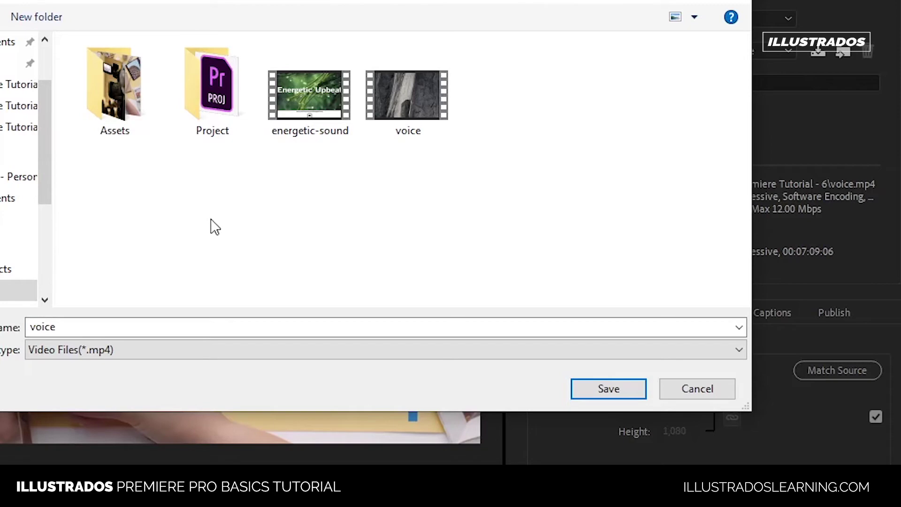
Step: Name the output file PremiereProTutorial-Rendered and save the output name and location
double_click(80, 327)
type("PremiereProTutorial-Re")
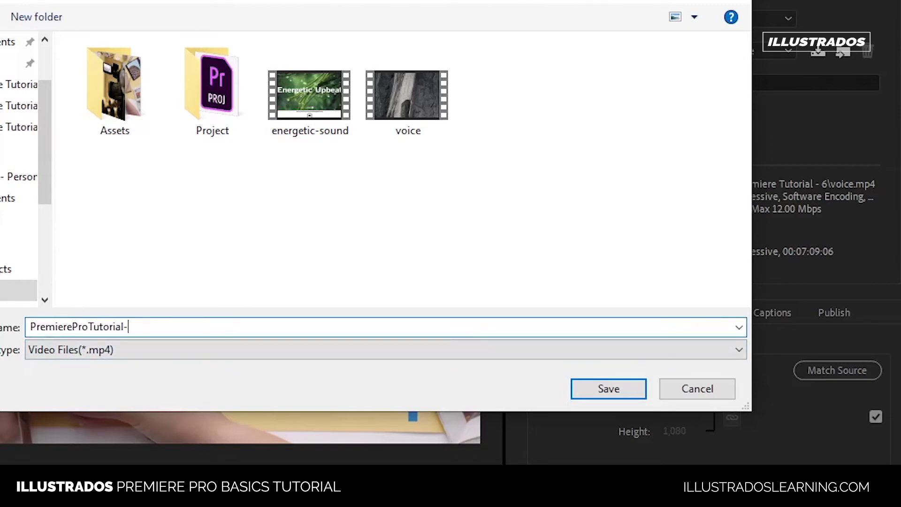
type("ndered")
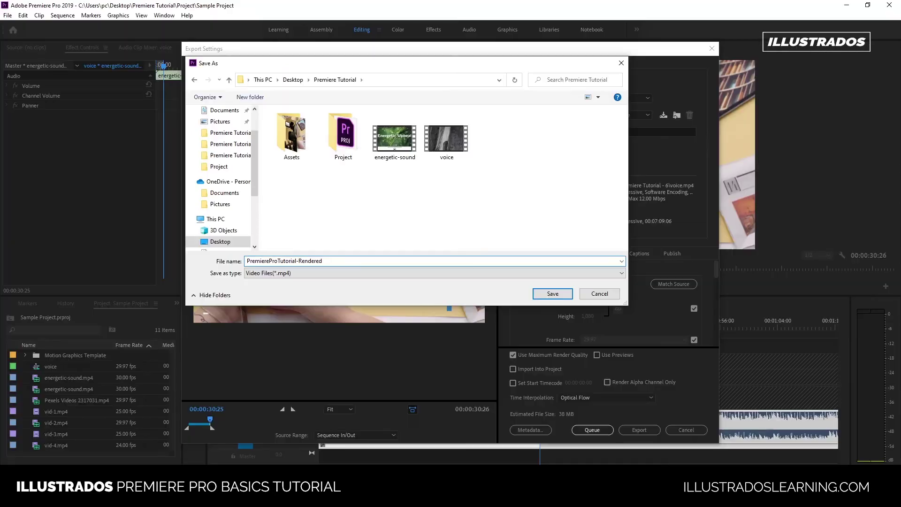
left_click_drag(341, 260, 200, 259)
left_click(341, 262)
double_click(342, 259)
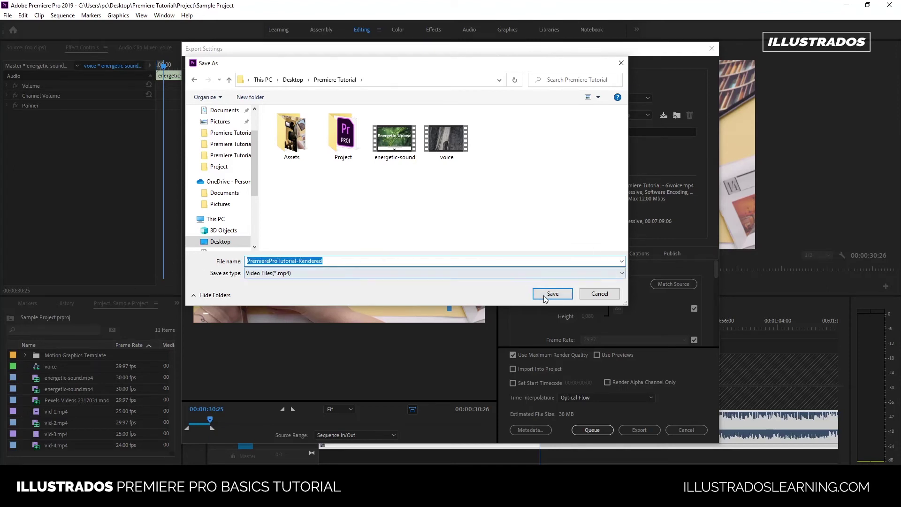
left_click(543, 294)
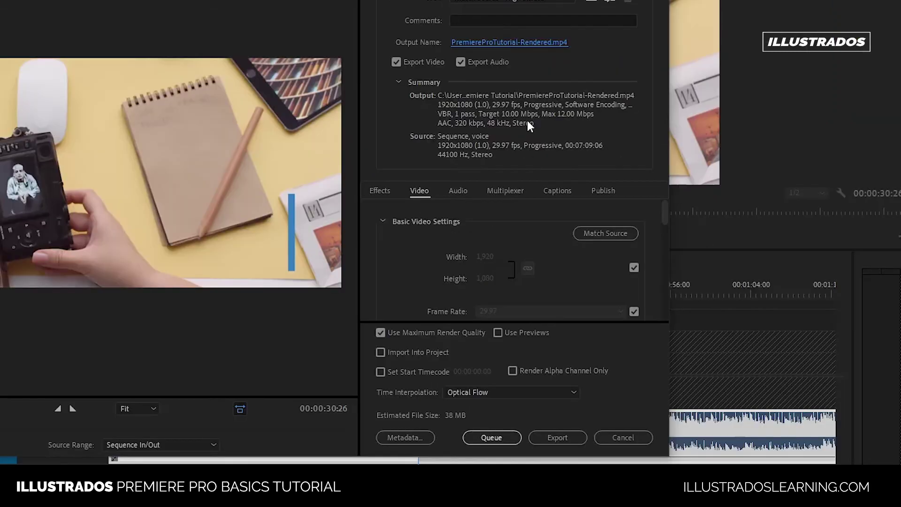
Step: Review the remaining video settings and choose Optical Flow as the export's time interpolation
scroll(492, 293, "down", 5)
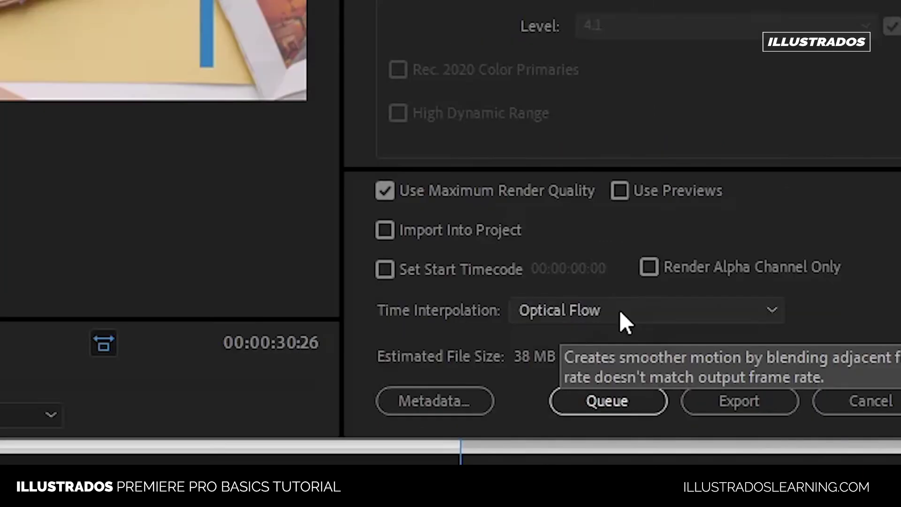
left_click(497, 392)
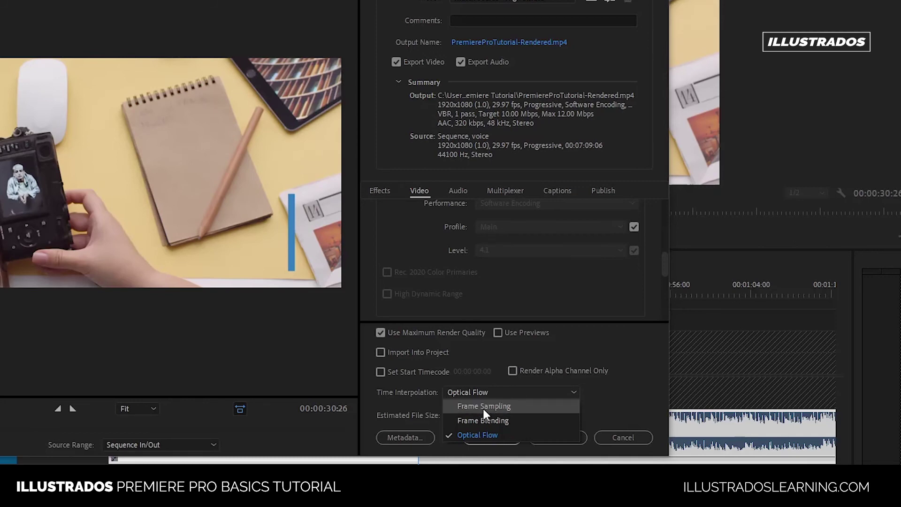
left_click(469, 432)
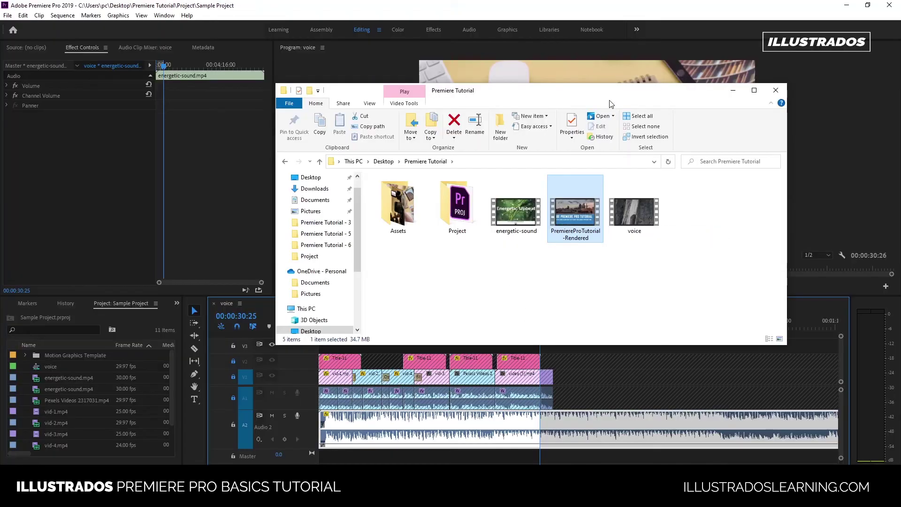
Step: Open the PremiereProTutorial-Rendered video from the Premiere Tutorial folder to play it back
left_click_drag(606, 93, 506, 122)
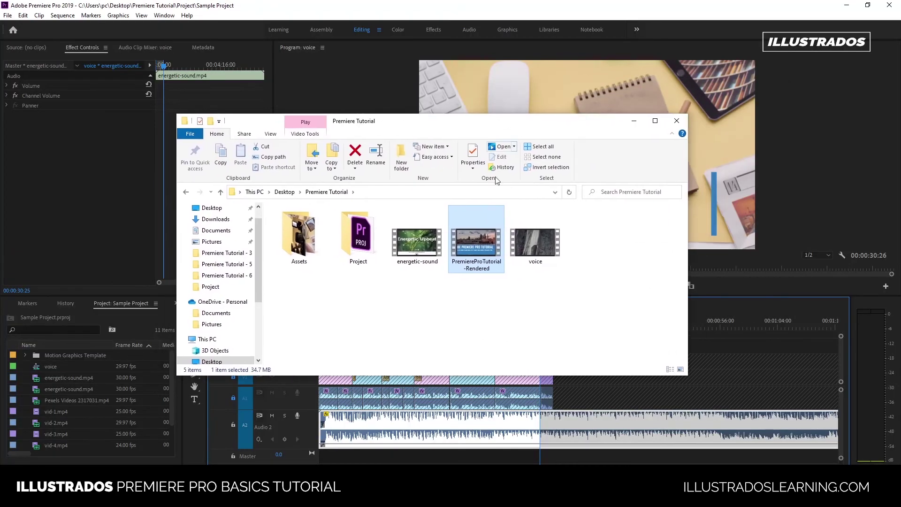
double_click(465, 249)
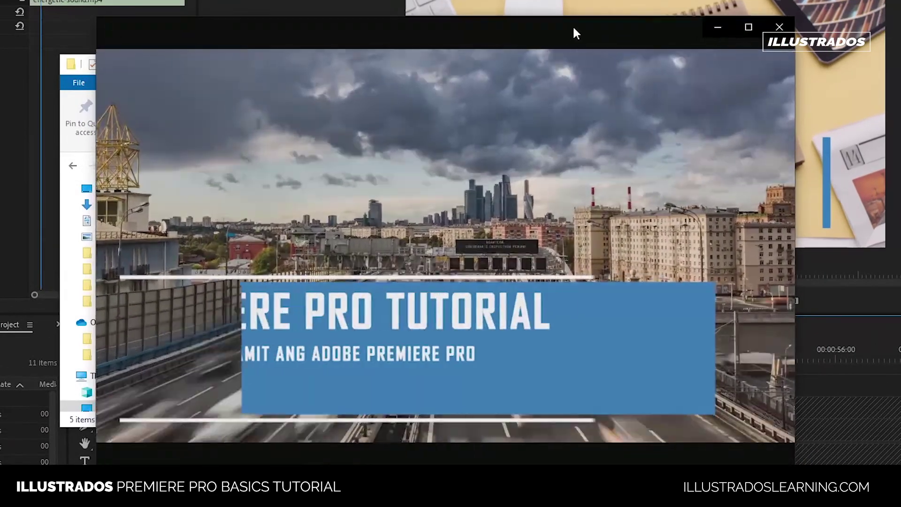